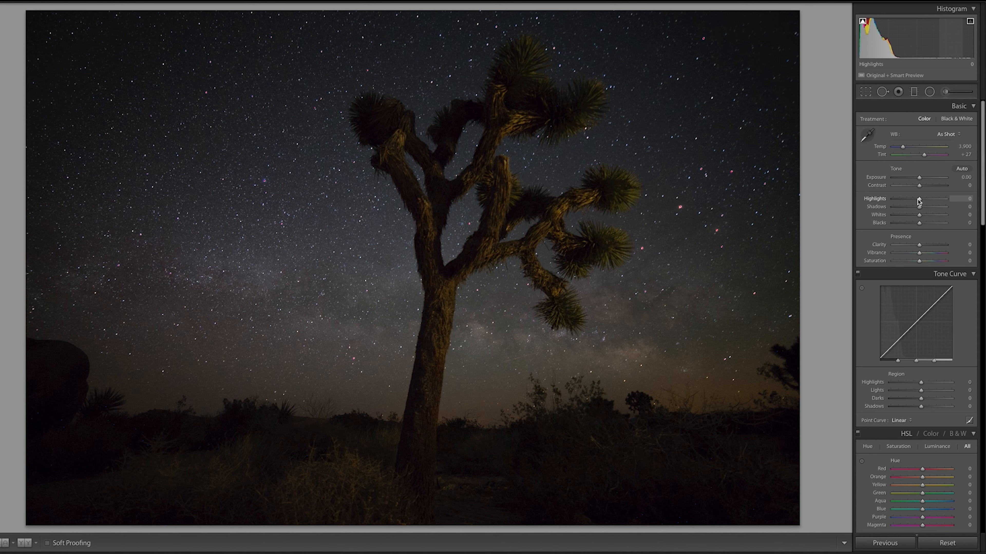
# - Set the basic tone values to Highlights −100, Shadows +100 and Whites +48
pyautogui.moveTo(919, 199); pyautogui.dragTo(890, 199)
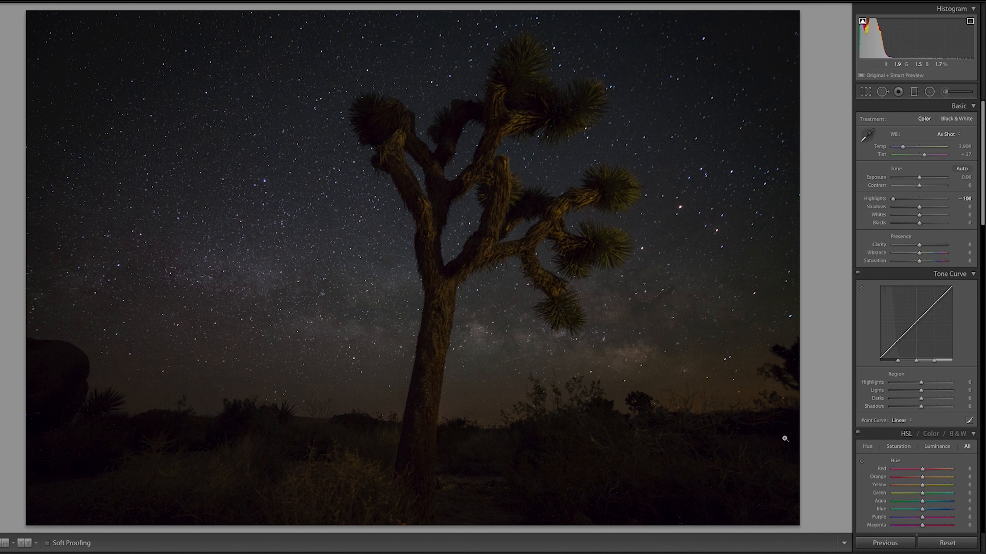
pyautogui.moveTo(919, 206); pyautogui.dragTo(951, 208)
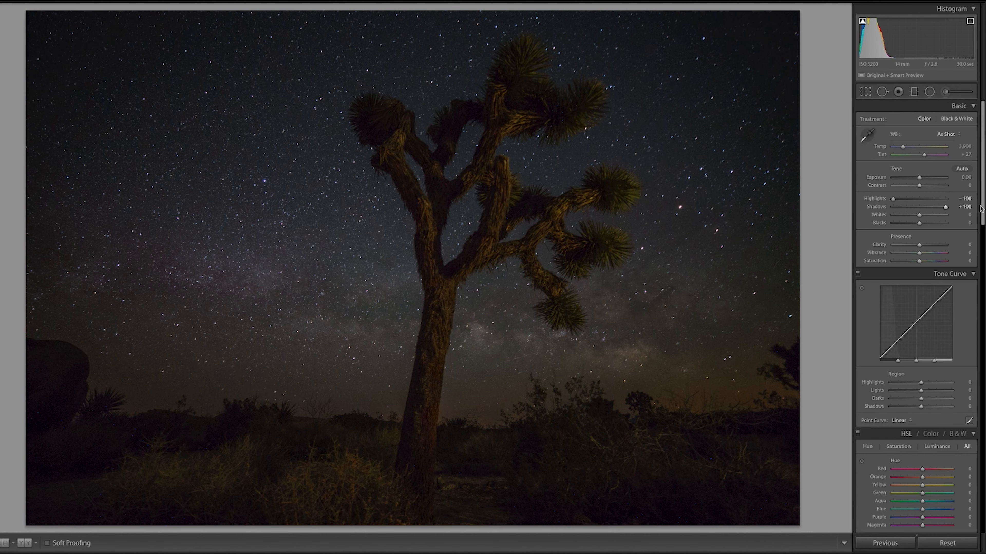
pyautogui.moveTo(919, 216)
pyautogui.mouseDown()
pyautogui.moveTo(911, 217)
pyautogui.moveTo(941, 215)
pyautogui.moveTo(917, 225)
pyautogui.mouseUp()
# - Enable chromatic aberration removal and lens profile corrections, checking the red star beside the tree
pyautogui.scroll(-10, 915, 229)
pyautogui.scroll(-3, 916, 230)
pyautogui.click(870, 156)
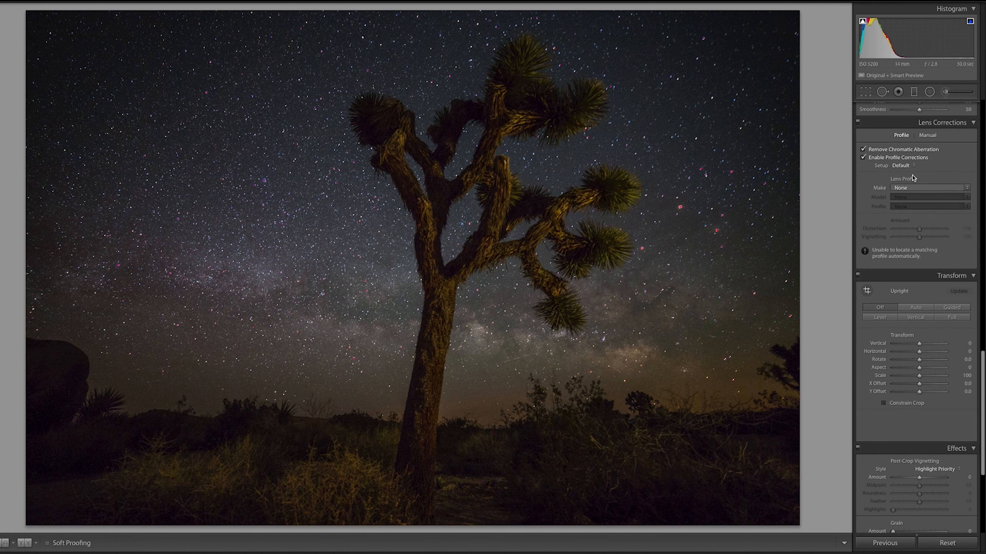
pyautogui.click(683, 206)
pyautogui.click(685, 213)
# - Try a slight Blacks adjustment with clipping indication and reset it to the default
pyautogui.scroll(10, 900, 213)
pyautogui.scroll(-1, 901, 212)
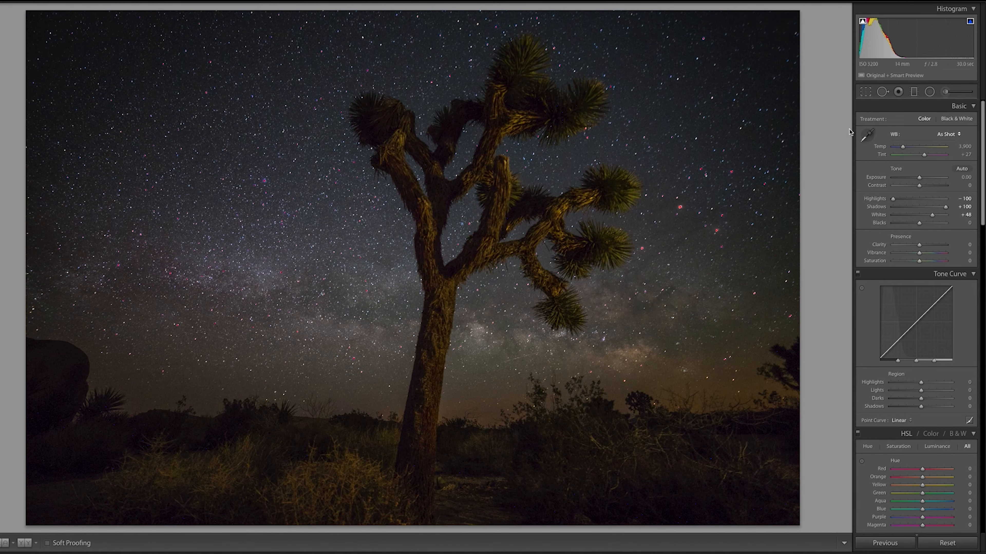
pyautogui.click(971, 21)
pyautogui.moveTo(919, 223); pyautogui.dragTo(923, 224)
pyautogui.doubleClick(879, 222)
# - Choose Rokinon as the make for the lens correction profile
pyautogui.scroll(-15, 903, 241)
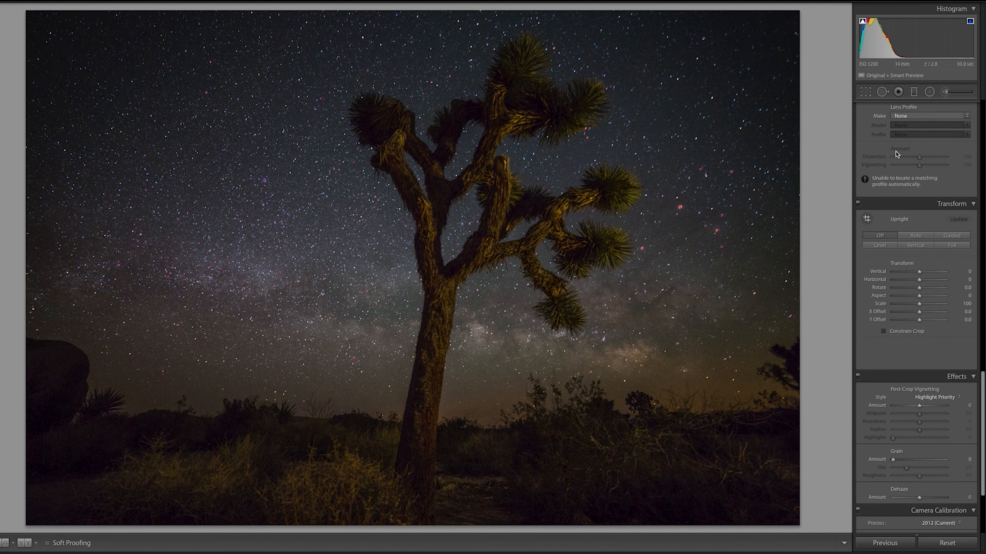
pyautogui.click(911, 143)
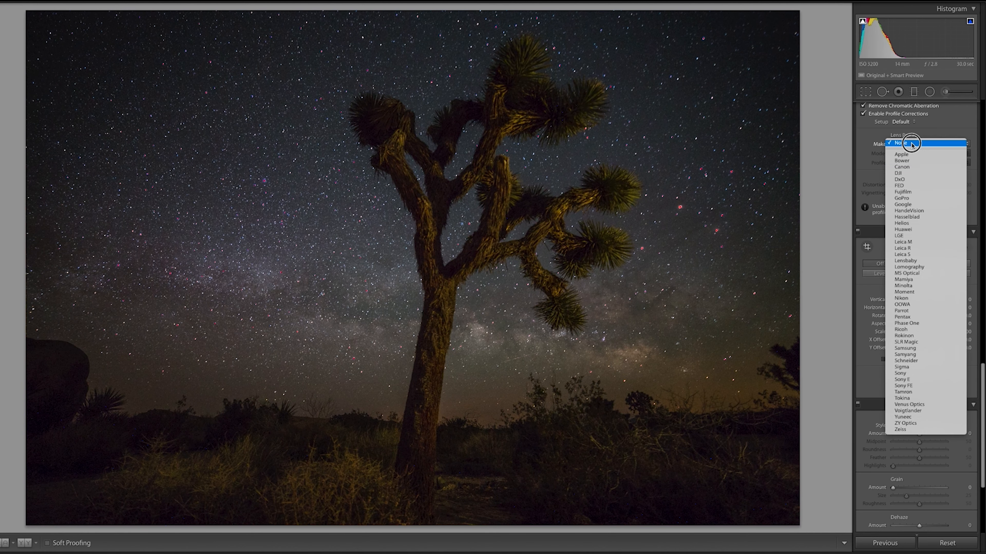
pyautogui.click(934, 335)
pyautogui.scroll(15, 954, 284)
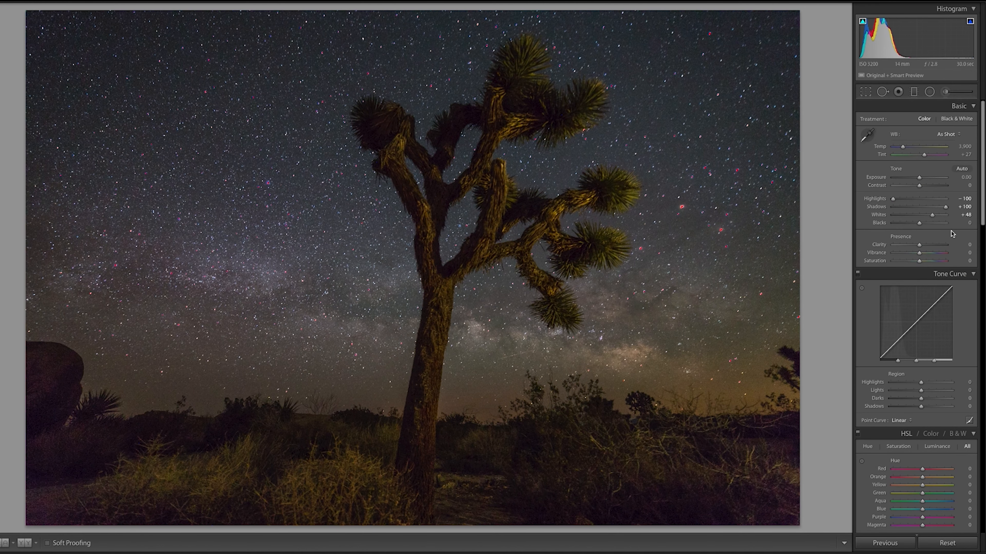
# - Set the Dehaze amount to +82 in the effects settings
pyautogui.scroll(-15, 955, 223)
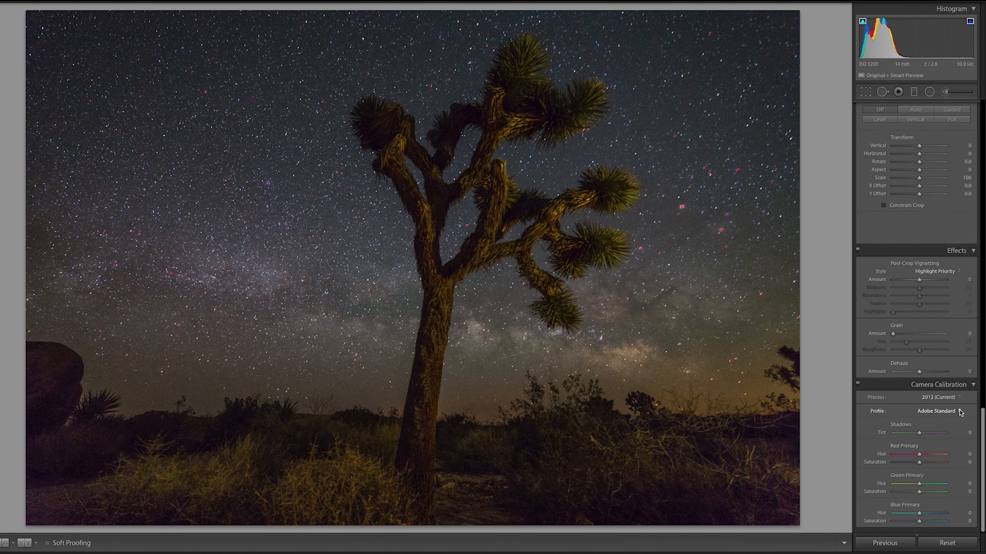
pyautogui.scroll(5, 961, 406)
pyautogui.scroll(1, 960, 402)
pyautogui.moveTo(918, 510); pyautogui.dragTo(940, 505)
pyautogui.scroll(10, 912, 411)
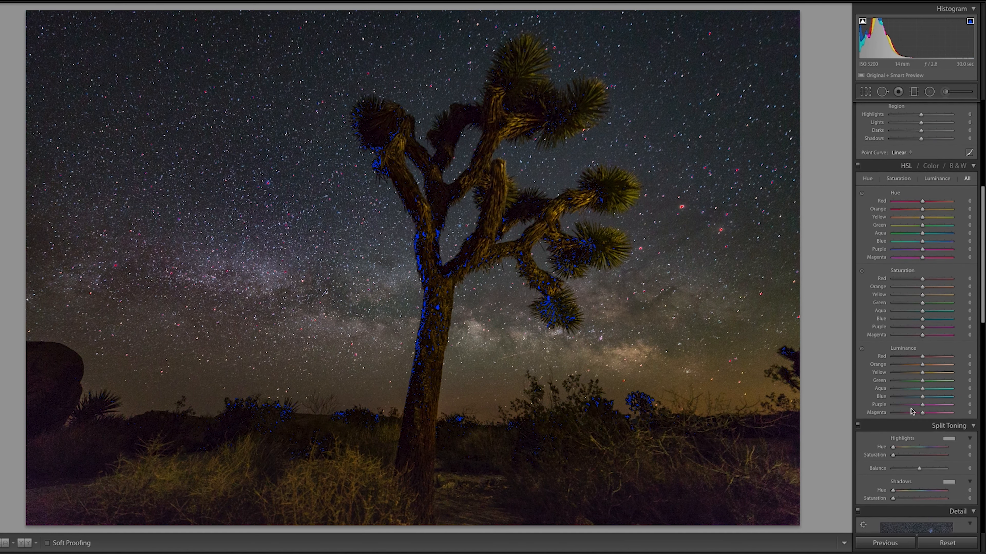
# - Raise Blacks to +49 to recover the clipped shadows in the tree and bushes
pyautogui.scroll(10, 911, 411)
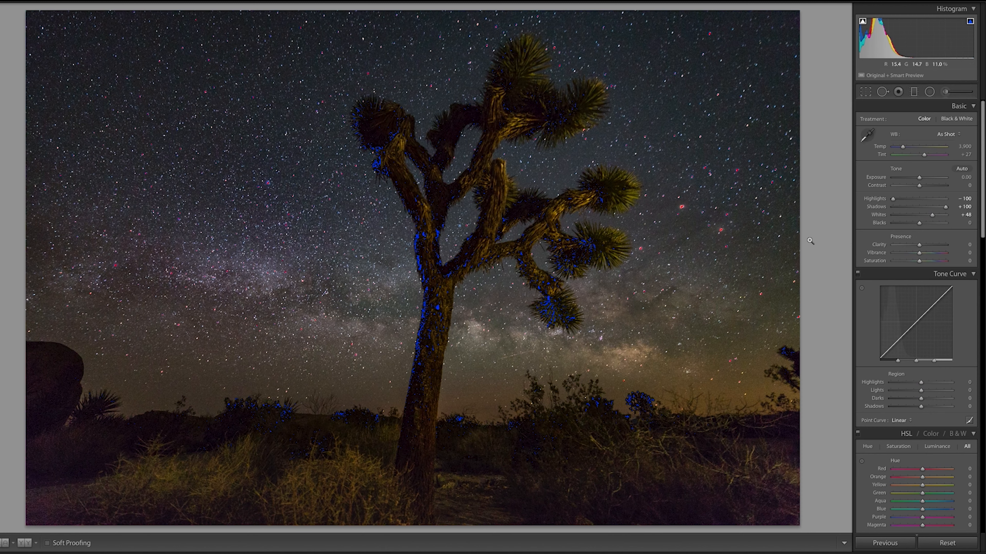
pyautogui.moveTo(919, 225); pyautogui.dragTo(977, 202)
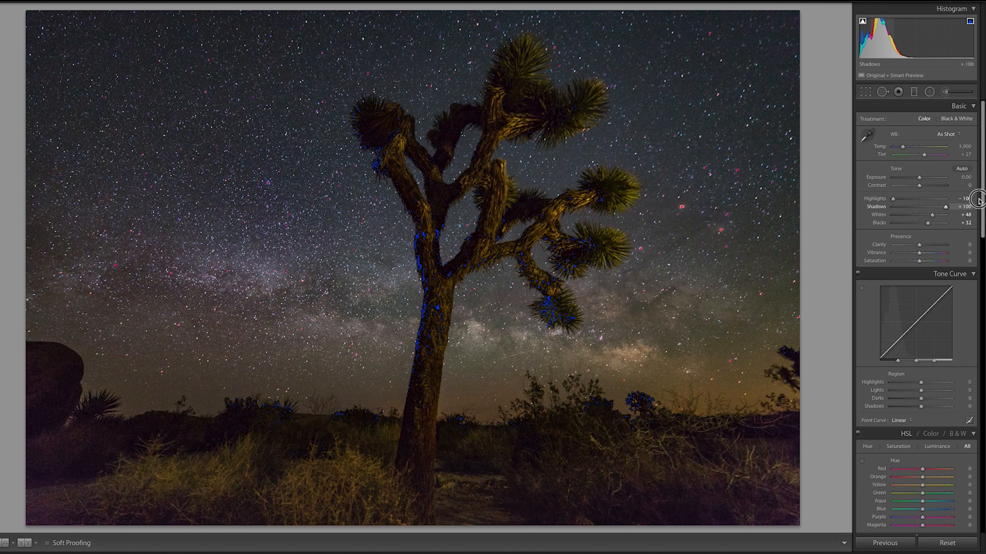
pyautogui.moveTo(895, 198); pyautogui.dragTo(932, 222)
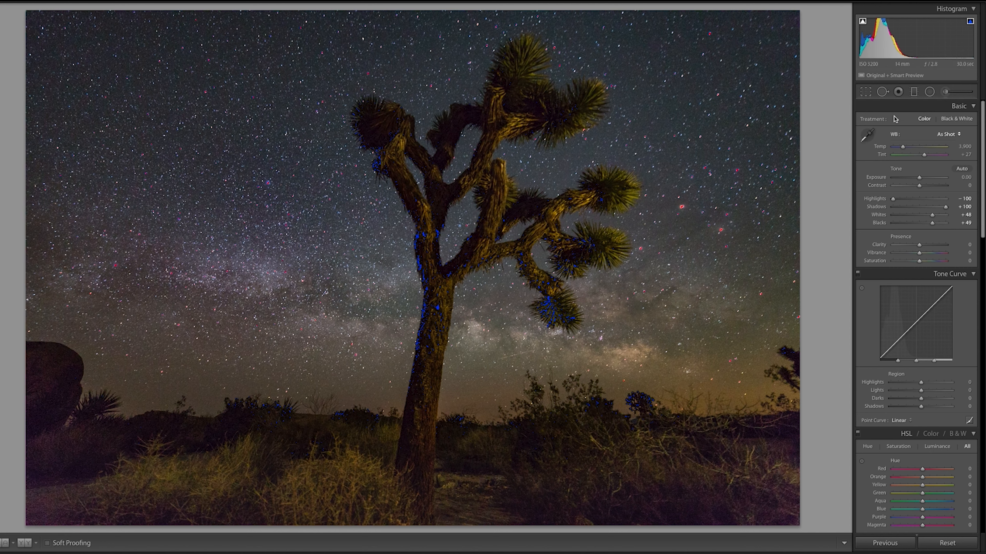
# - Try white balance samples from the sky beside the tree, the Milky Way core and the bright patch near the trunk
pyautogui.click(865, 139)
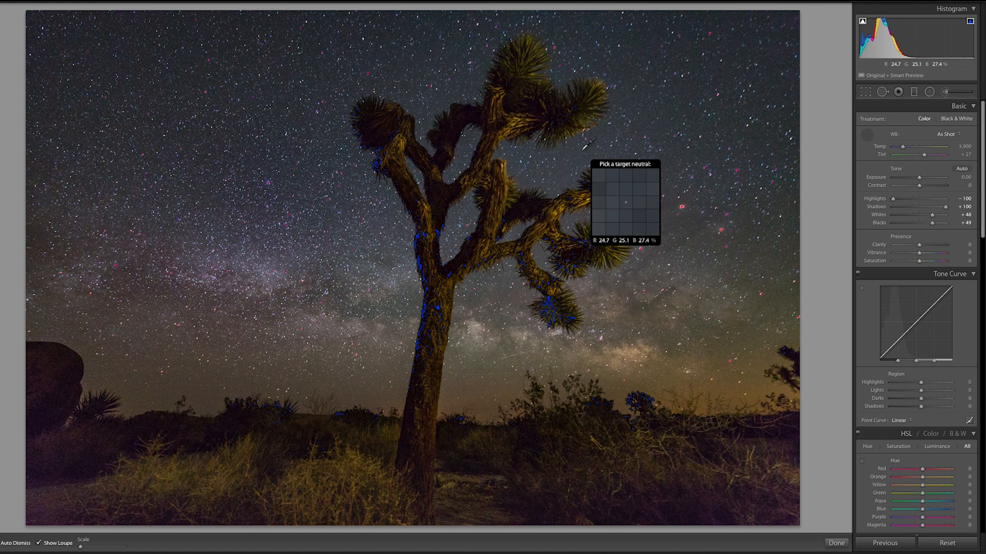
pyautogui.click(582, 150)
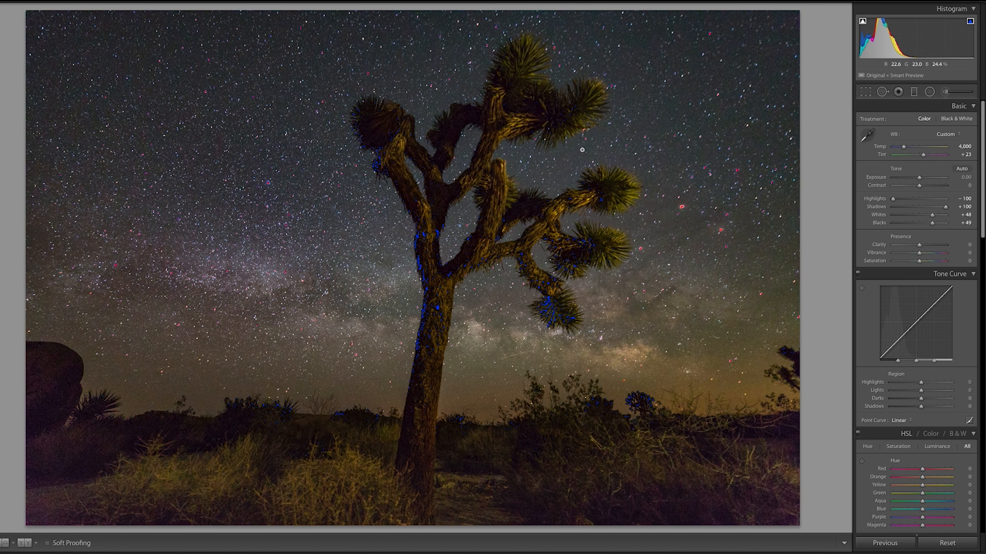
pyautogui.click(866, 135)
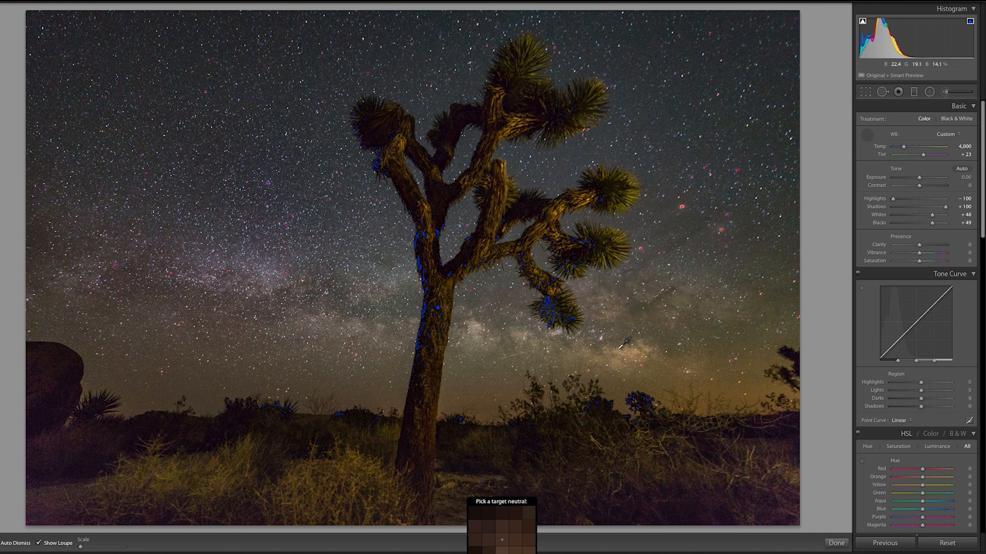
pyautogui.click(628, 351)
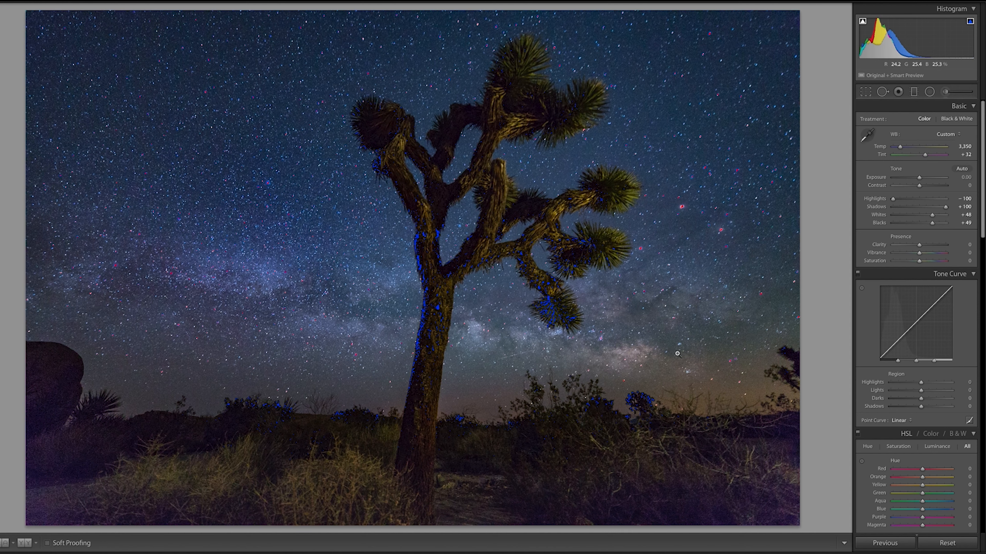
pyautogui.click(866, 135)
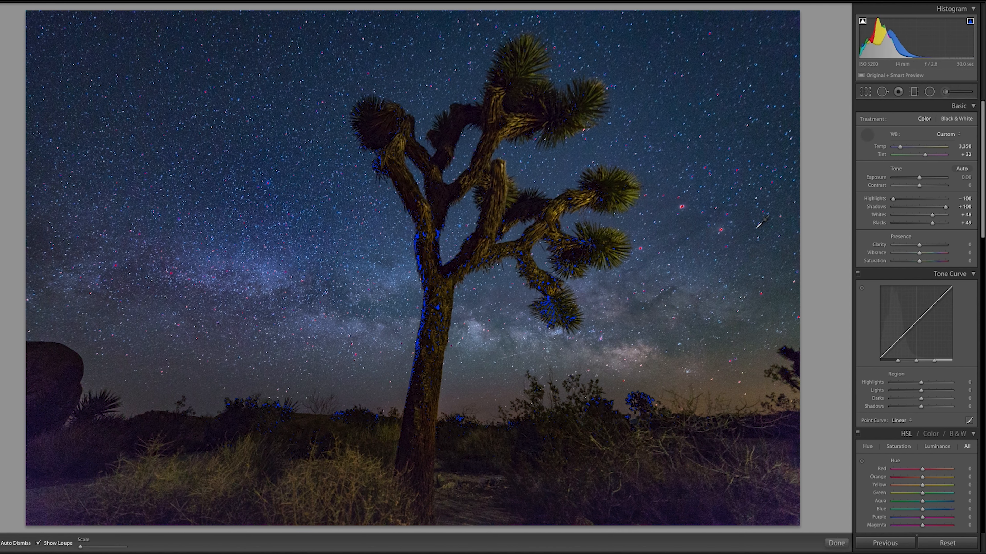
pyautogui.click(476, 328)
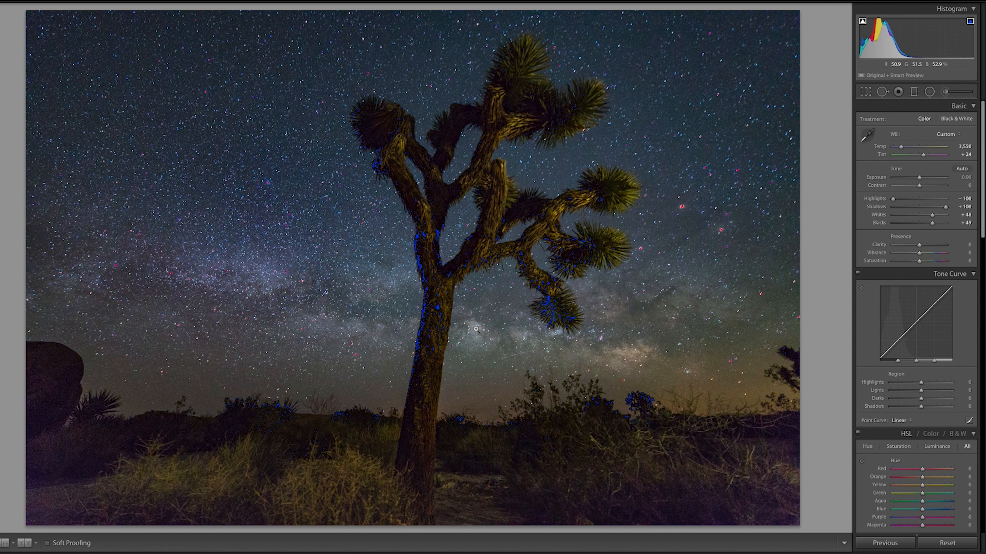
# - Sample the white balance from the Milky Way core near the horizon and set Clarity to +54
pyautogui.click(866, 135)
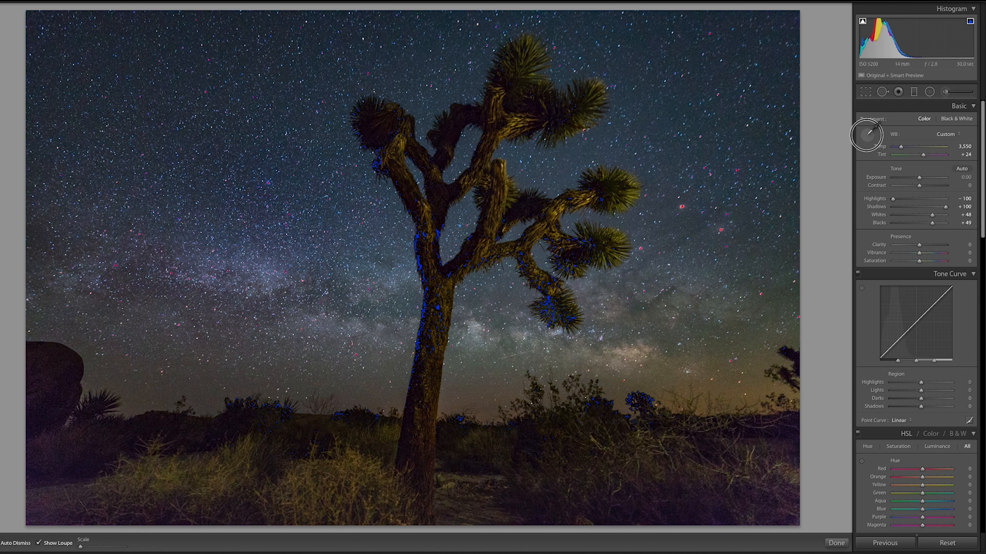
pyautogui.click(631, 354)
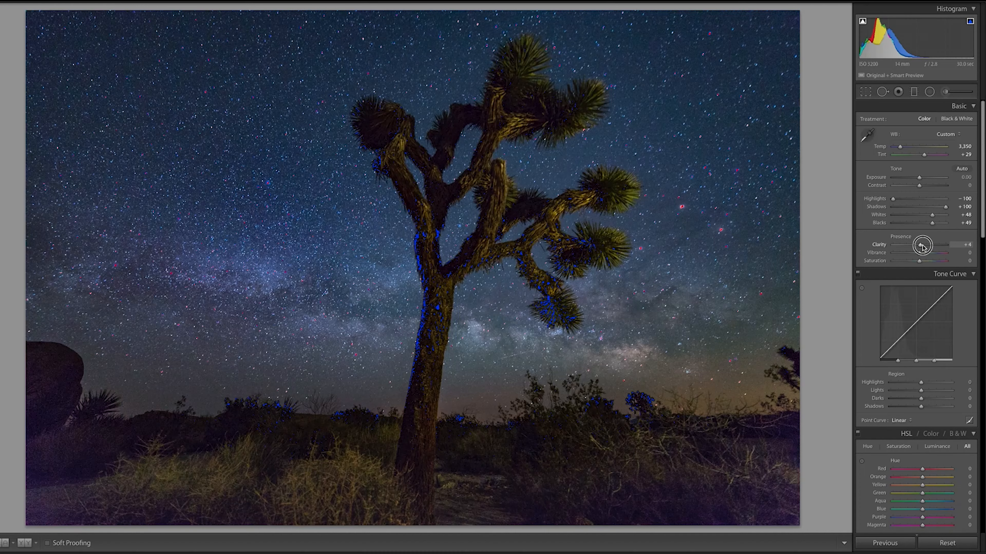
pyautogui.moveTo(923, 245); pyautogui.dragTo(935, 245)
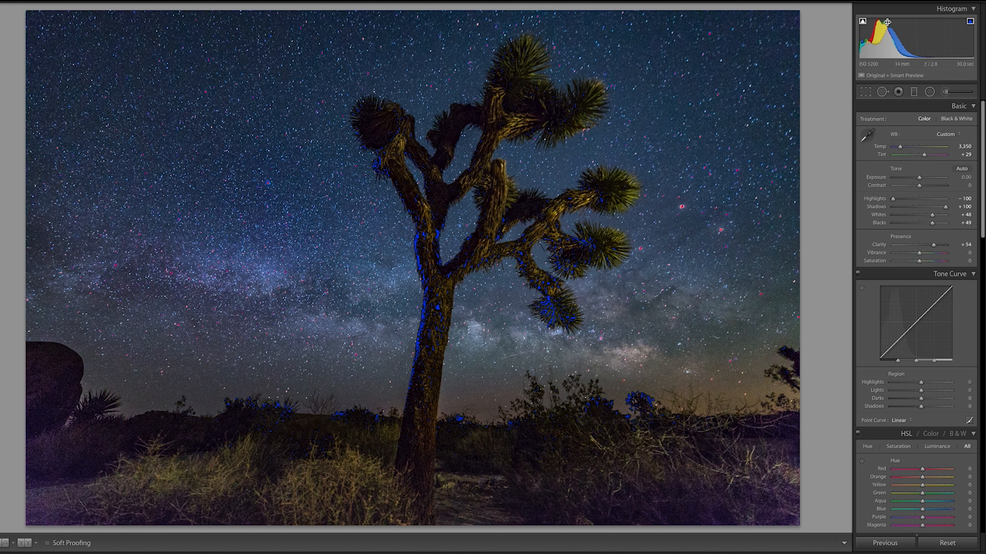
# - Turn off the clipping overlay and review the edit against the original and in full-screen view
pyautogui.click(971, 22)
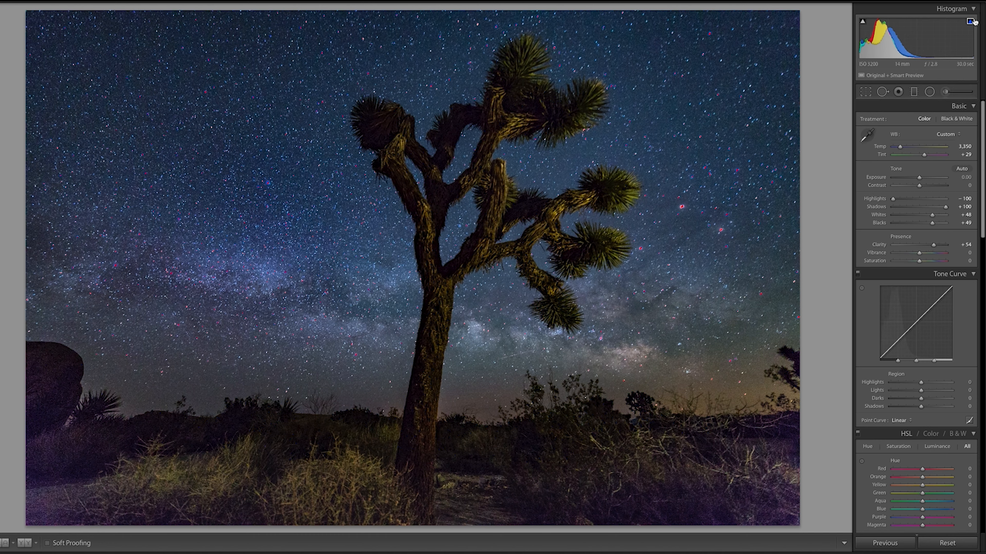
pyautogui.click(971, 22)
pyautogui.press('\\')
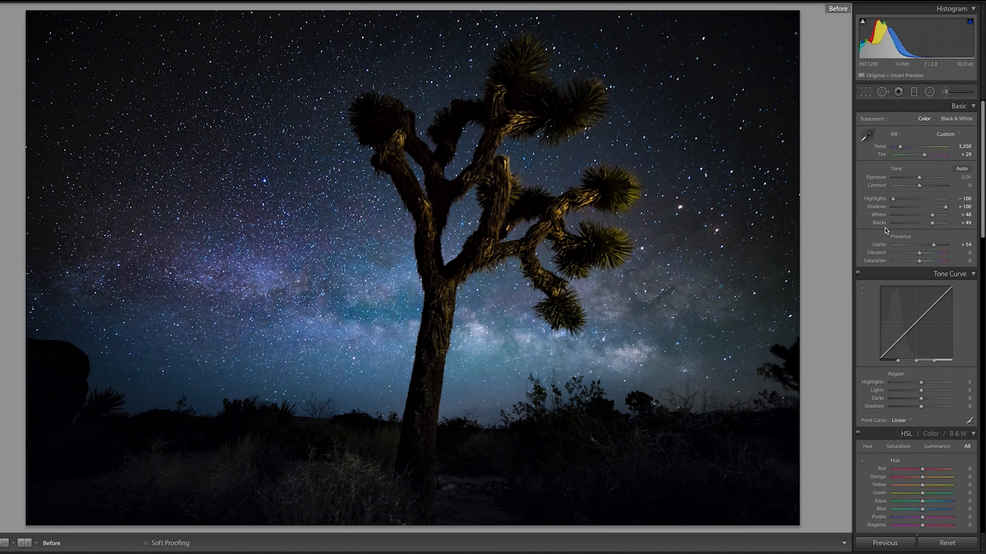
pyautogui.press('\\')
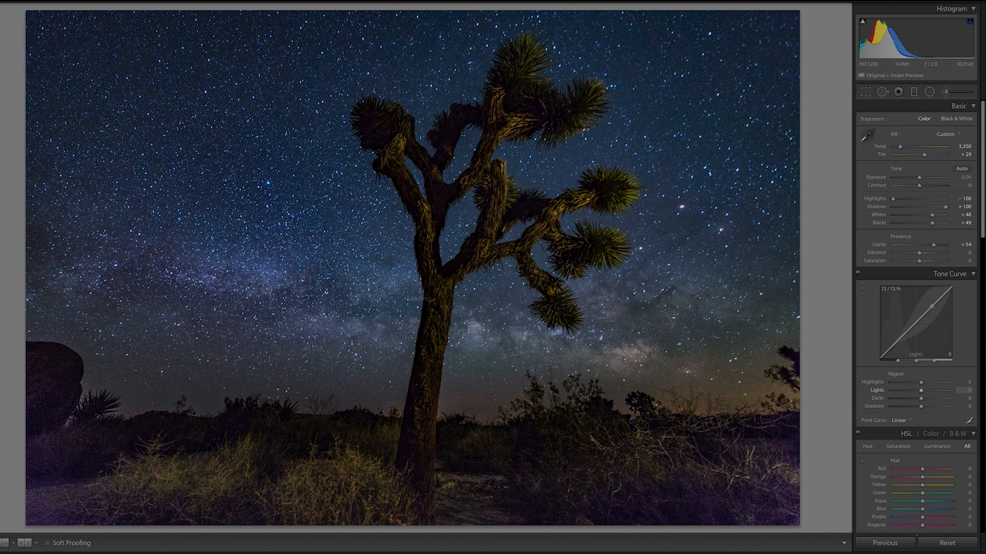
pyautogui.press('f')
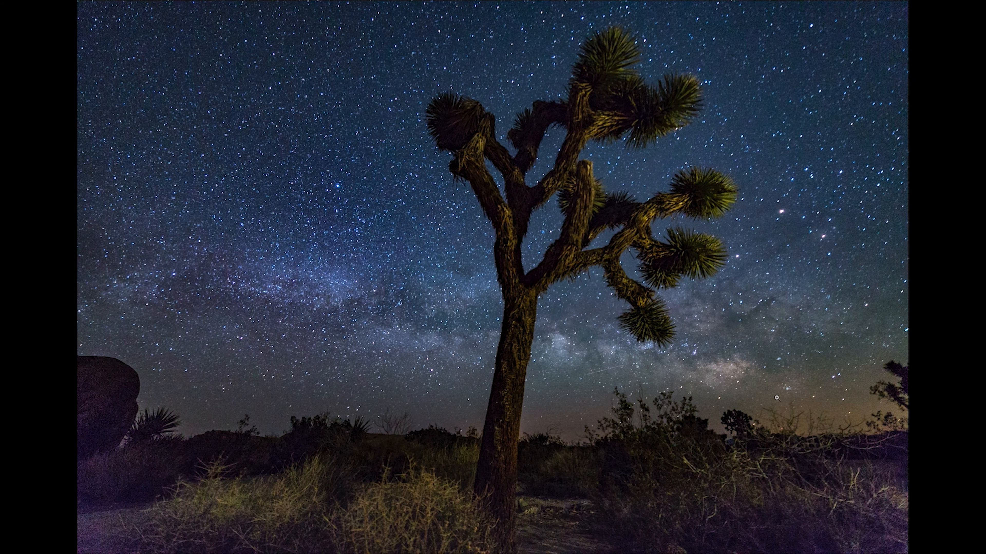
pyautogui.press('f')
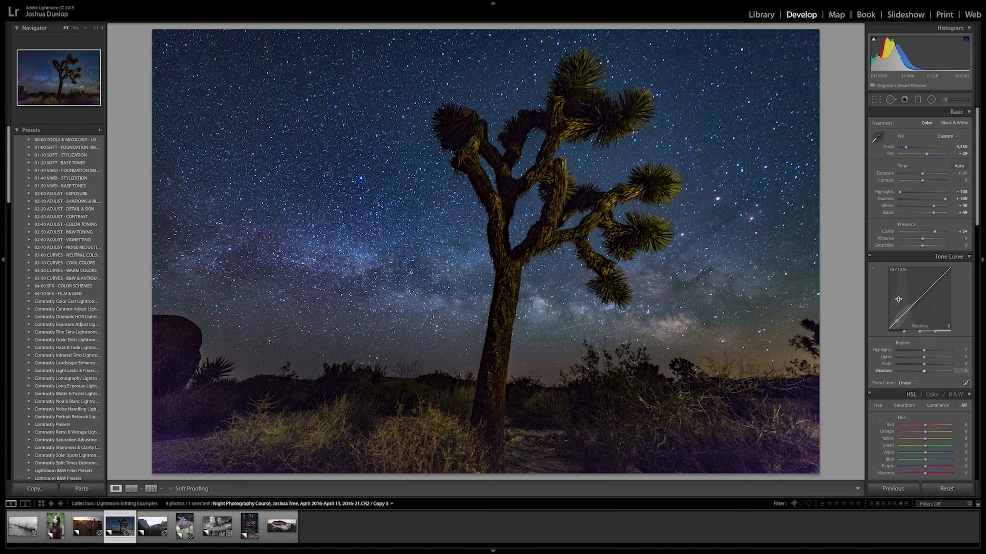
# - Add a slight dark post-crop vignette to the photo
pyautogui.scroll(-15, 924, 287)
pyautogui.scroll(6, 918, 298)
pyautogui.scroll(-5, 918, 296)
pyautogui.scroll(1, 919, 342)
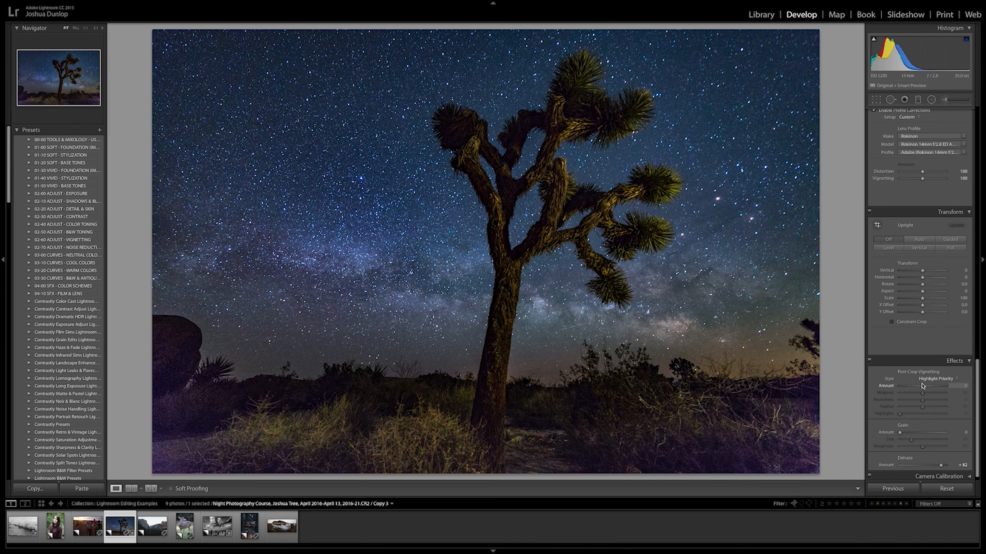
pyautogui.moveTo(923, 386); pyautogui.dragTo(917, 387)
pyautogui.moveTo(911, 302)
pyautogui.scroll(15, 911, 302)
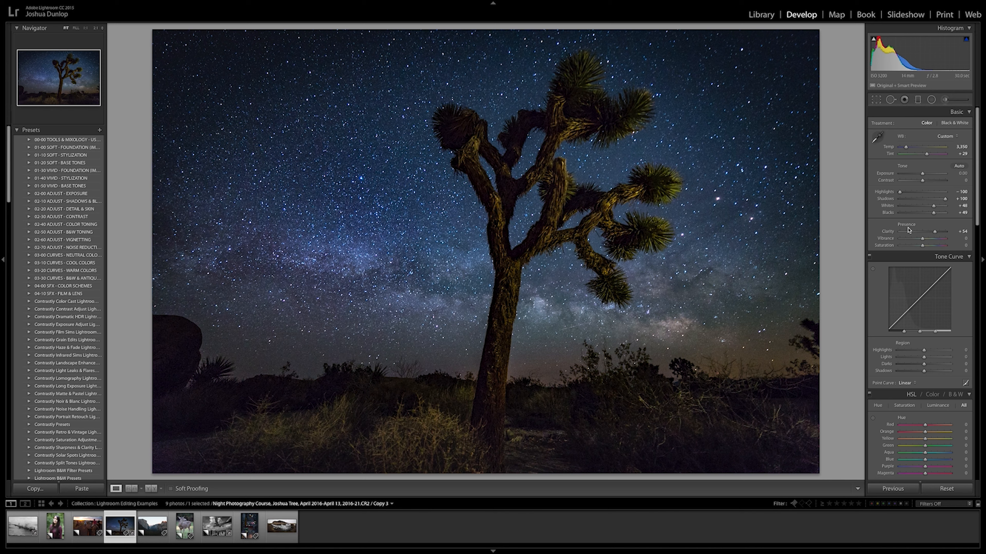
# - Shift the HSL hue of the sky colours, setting Blue to −18 and Purple to +27
pyautogui.scroll(-8, 927, 282)
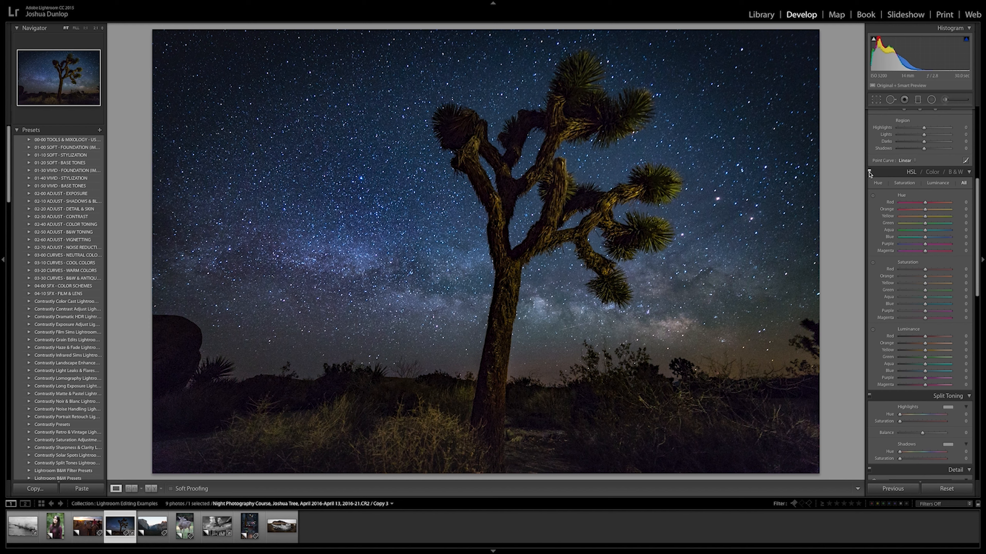
pyautogui.click(873, 196)
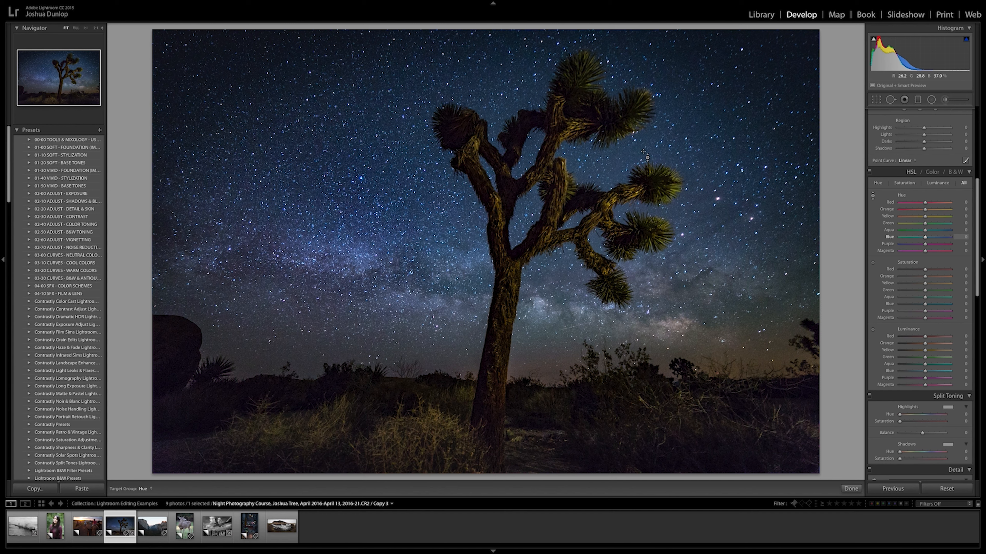
pyautogui.moveTo(392, 241)
pyautogui.mouseDown()
pyautogui.moveTo(392, 213)
pyautogui.moveTo(391, 274)
pyautogui.moveTo(392, 252)
pyautogui.mouseUp()
pyautogui.moveTo(924, 245)
pyautogui.mouseDown()
pyautogui.moveTo(910, 245)
pyautogui.moveTo(944, 244)
pyautogui.moveTo(920, 244)
pyautogui.moveTo(931, 244)
pyautogui.mouseUp()
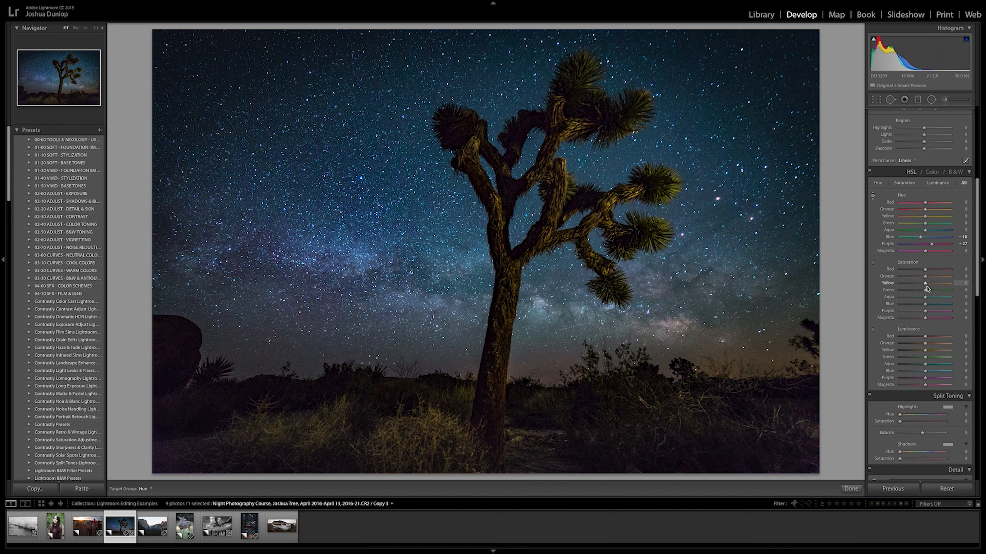
# - Set HSL saturation to Blue +20 and Purple +32, and raise Blue luminance to +32
pyautogui.click(926, 299)
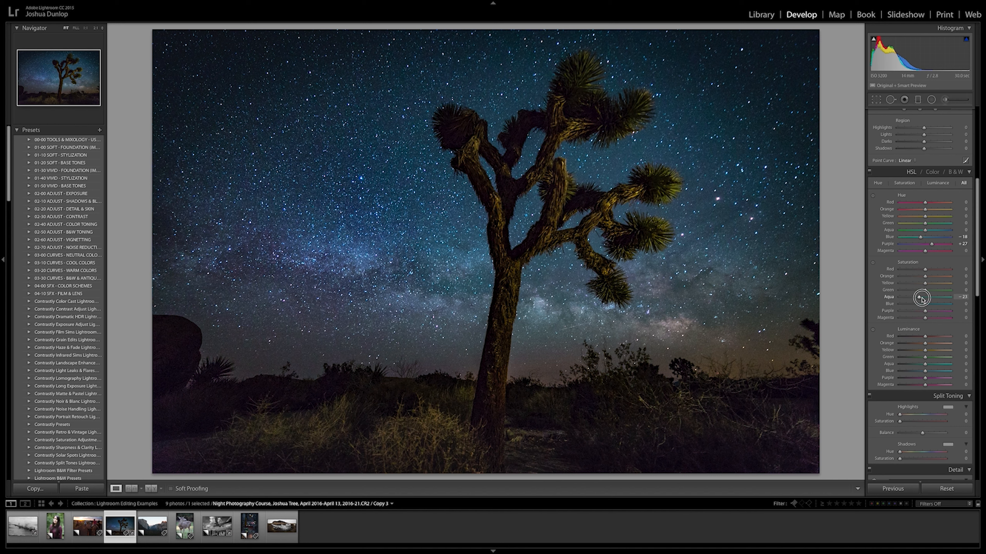
pyautogui.moveTo(925, 304)
pyautogui.mouseDown()
pyautogui.moveTo(912, 306)
pyautogui.moveTo(932, 311)
pyautogui.mouseUp()
pyautogui.moveTo(925, 371)
pyautogui.mouseDown()
pyautogui.moveTo(907, 372)
pyautogui.moveTo(933, 371)
pyautogui.mouseUp()
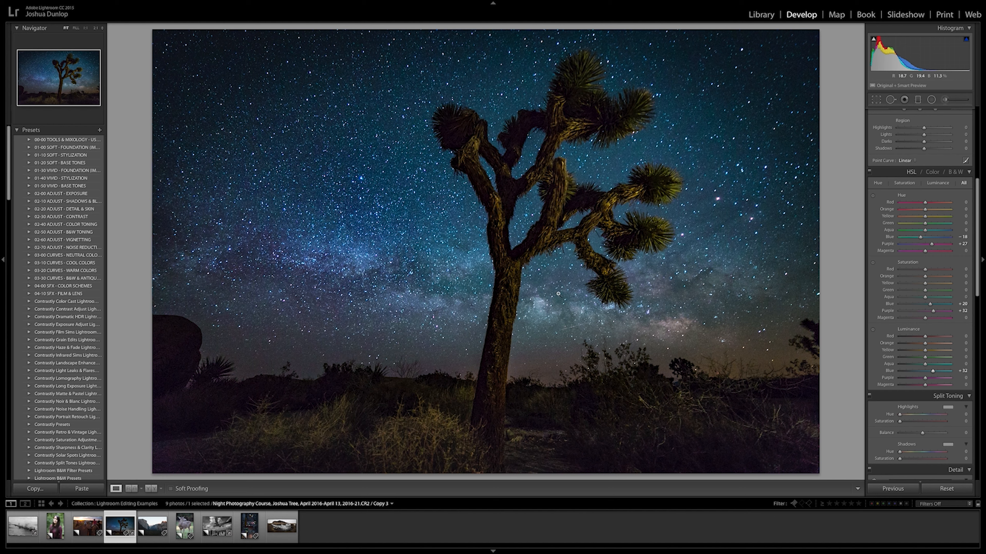
pyautogui.moveTo(925, 378)
pyautogui.mouseDown()
pyautogui.moveTo(948, 379)
pyautogui.moveTo(916, 379)
pyautogui.moveTo(926, 377)
pyautogui.mouseUp()
# - Draw a wide elliptical radial filter over the Milky Way core above the horizon and invert its mask
pyautogui.click(933, 103)
pyautogui.moveTo(705, 345); pyautogui.dragTo(811, 377)
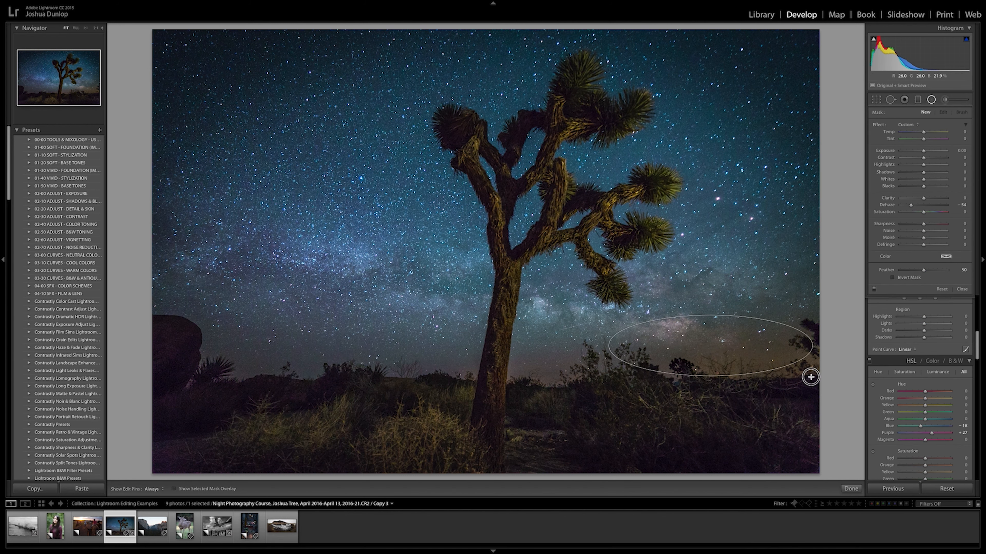
pyautogui.click(892, 277)
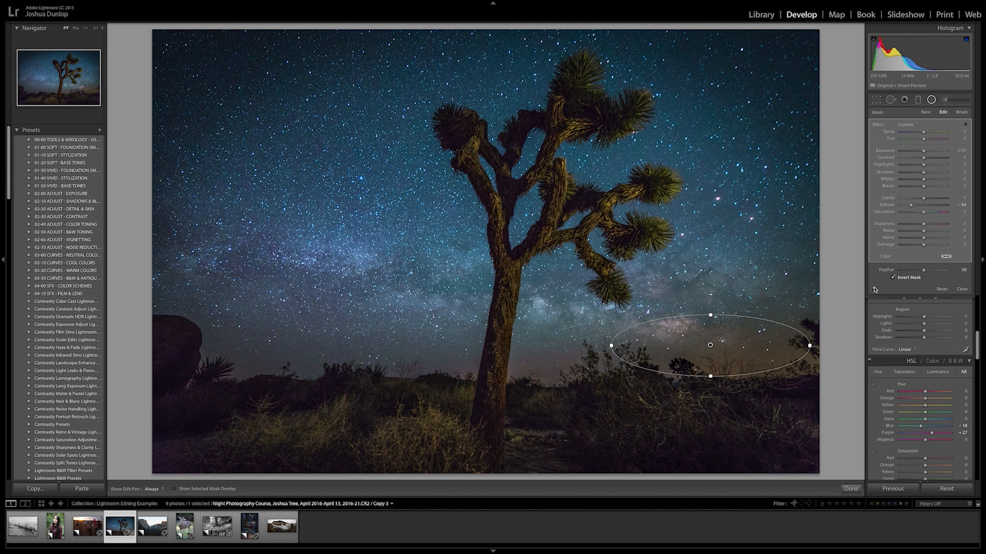
# - Tilt the radial filter's ellipse slightly and shift it down and to the right along the horizon
pyautogui.click(874, 289)
pyautogui.moveTo(806, 334); pyautogui.dragTo(805, 325)
pyautogui.moveTo(744, 351); pyautogui.dragTo(768, 359)
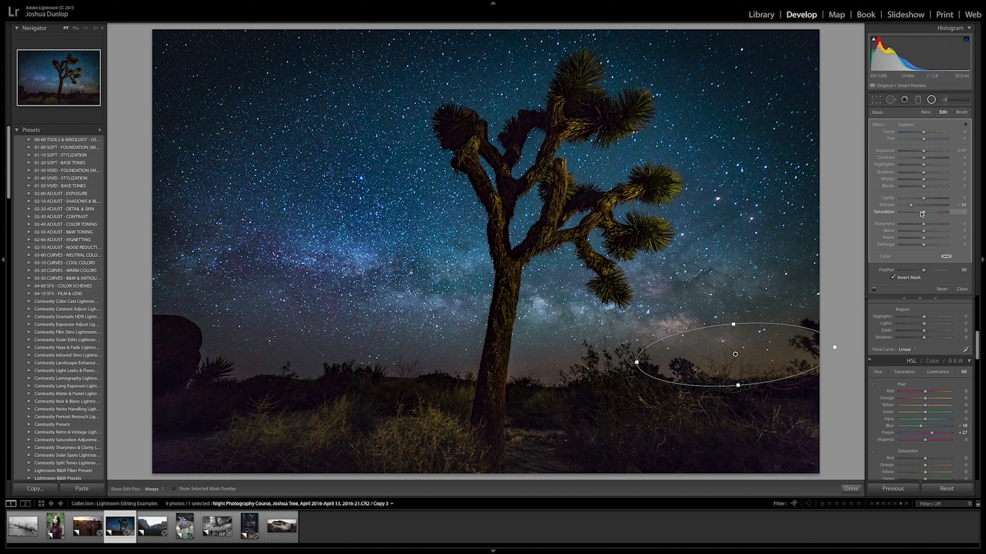
# - Reset the radial filter's Dehaze and cool its Temp to −24
pyautogui.doubleClick(884, 206)
pyautogui.moveTo(924, 132); pyautogui.dragTo(918, 135)
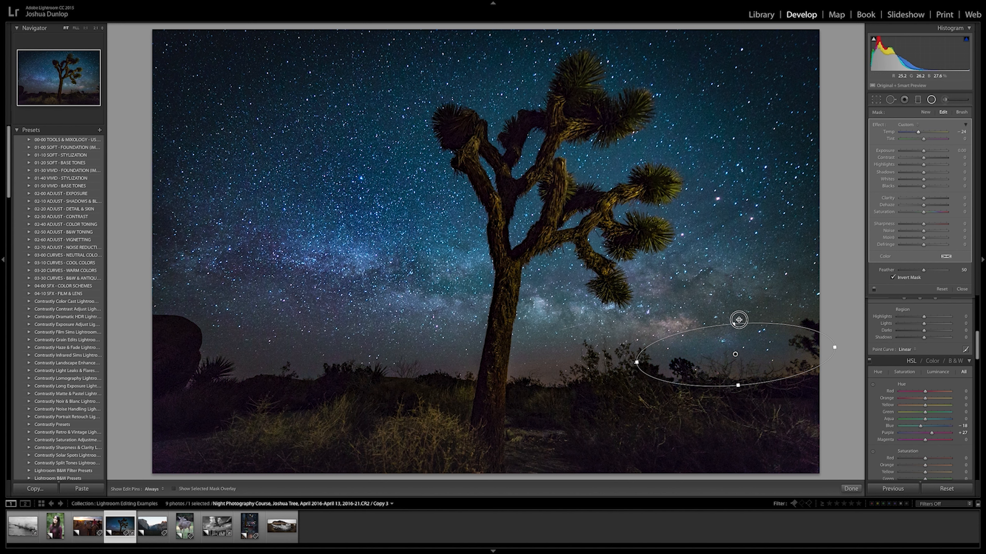
# - Enlarge the radial filter until it reaches the Joshua tree's trunk, fine-tune its Temp, and finish the filter
pyautogui.moveTo(733, 324); pyautogui.dragTo(753, 331)
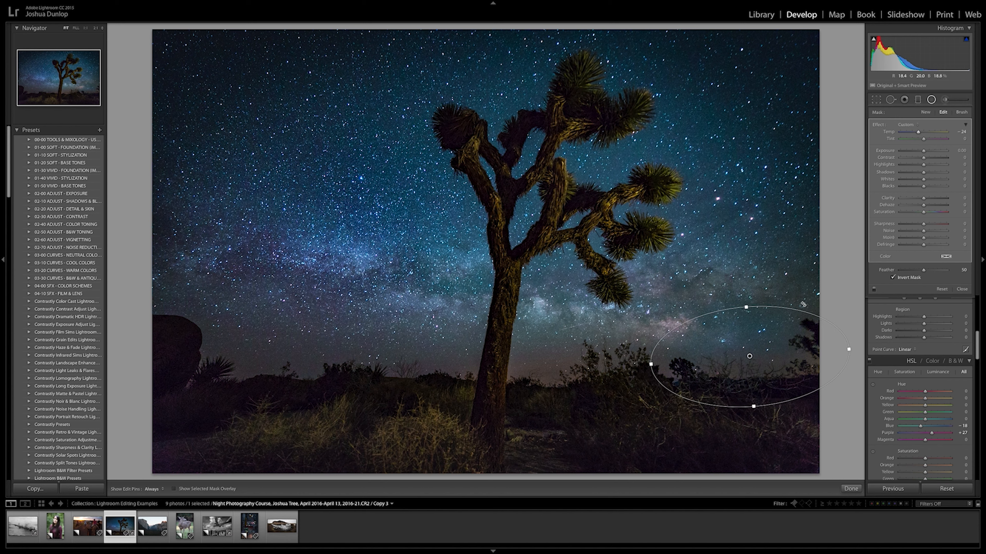
pyautogui.moveTo(648, 363); pyautogui.dragTo(480, 364)
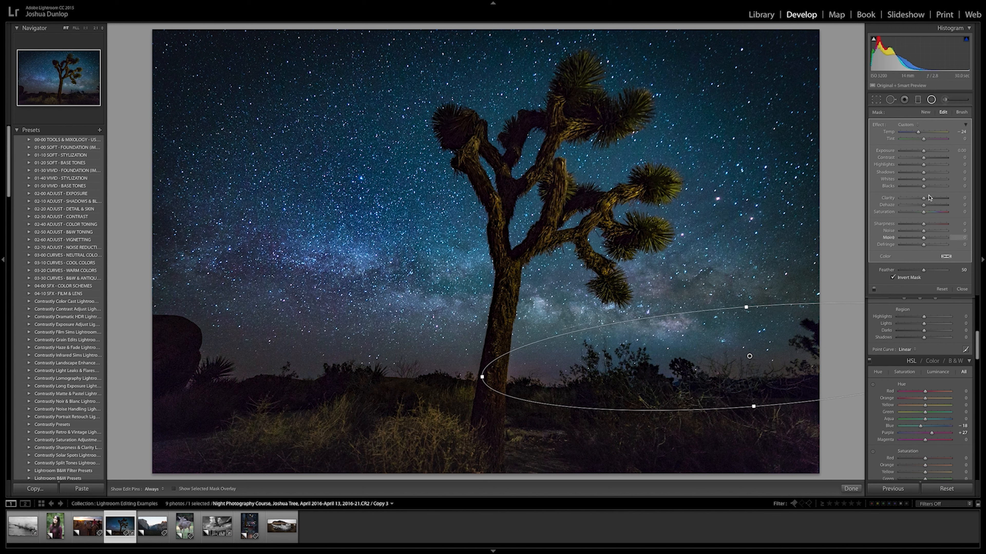
pyautogui.moveTo(917, 133); pyautogui.dragTo(919, 133)
pyautogui.click(955, 289)
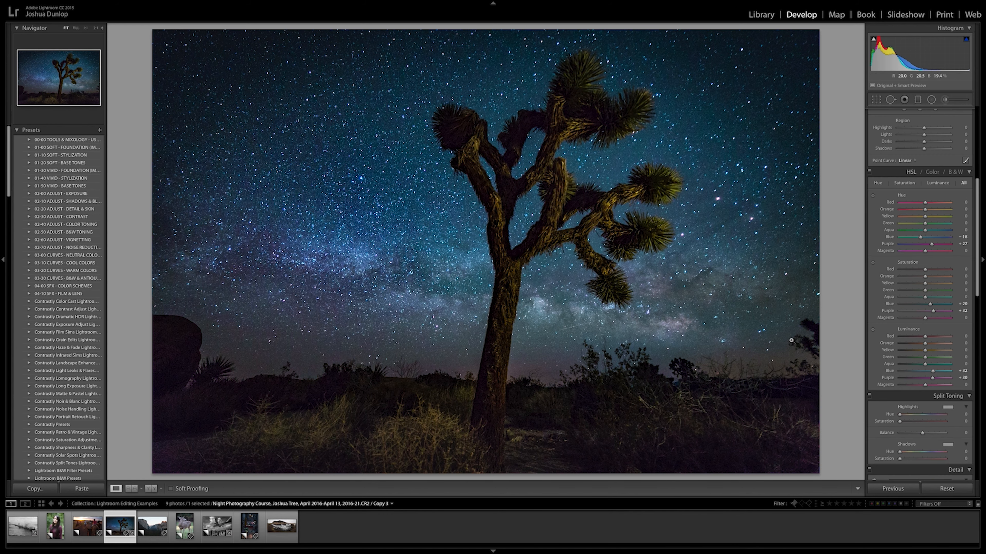
# - Preview detail on a patch of starry sky and set sharpening Masking to 100 and Amount to 59
pyautogui.scroll(-10, 897, 321)
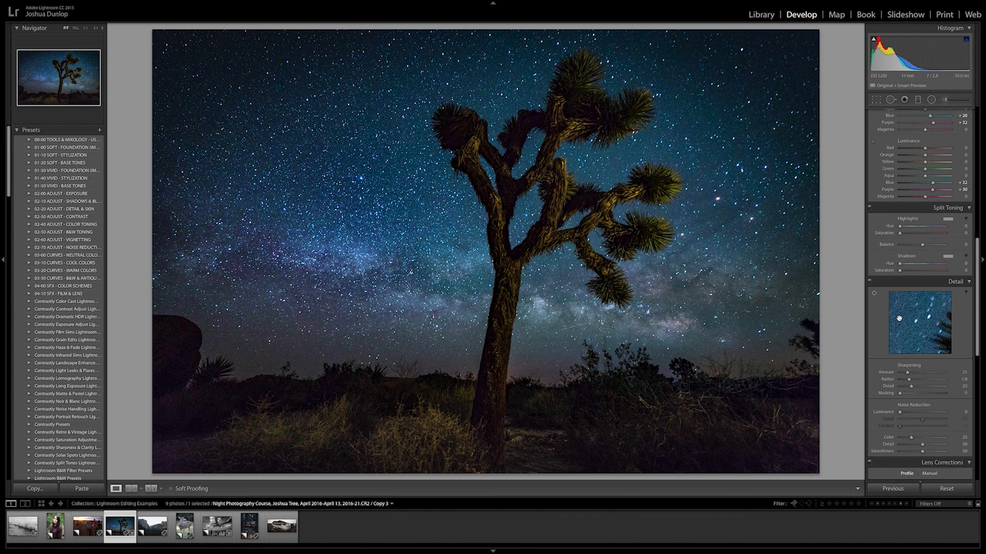
pyautogui.scroll(-3, 897, 322)
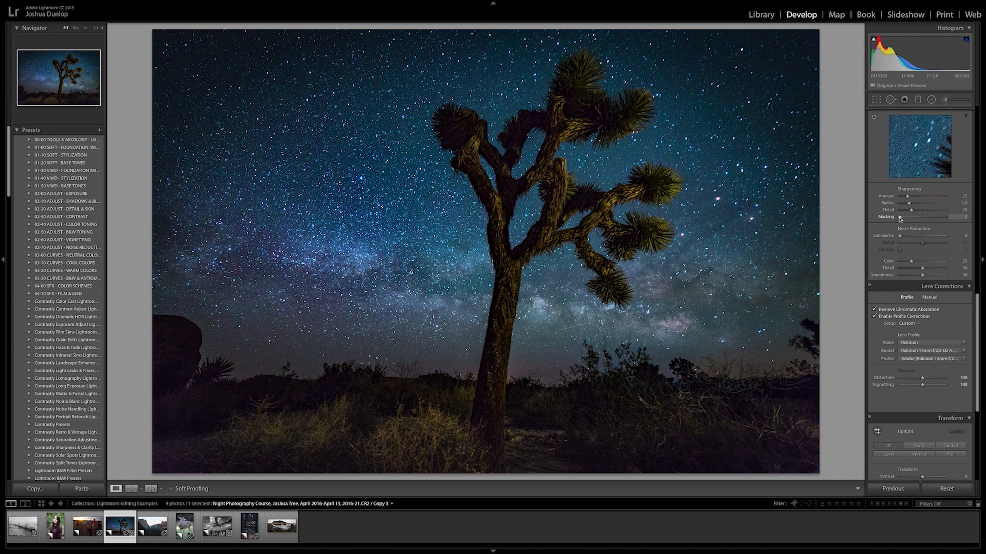
pyautogui.click(873, 118)
pyautogui.click(398, 219)
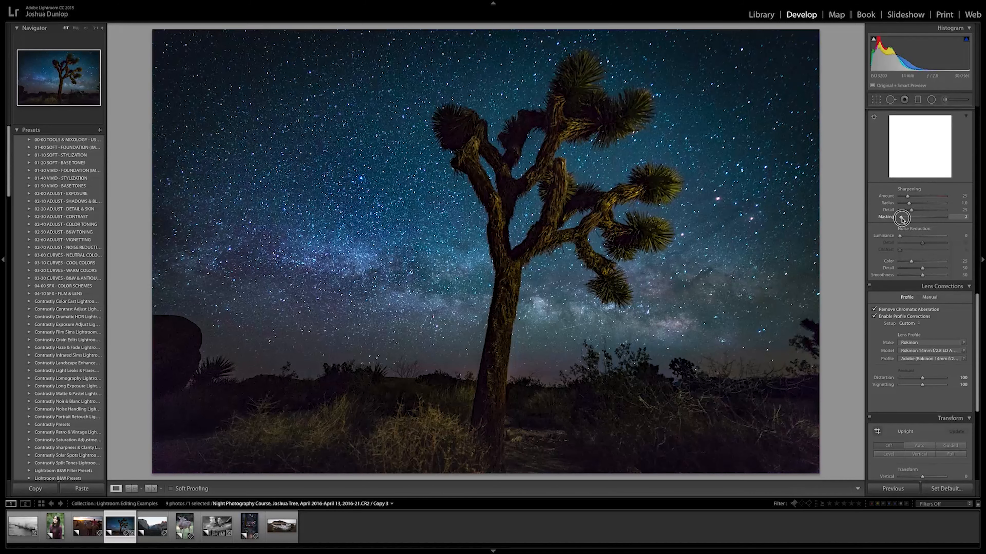
pyautogui.moveTo(900, 217); pyautogui.dragTo(947, 216)
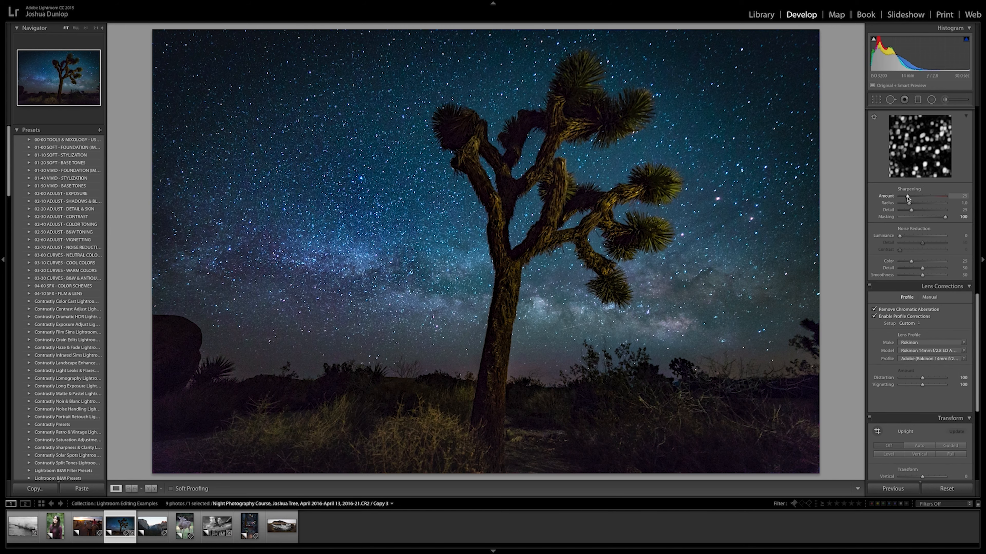
pyautogui.moveTo(907, 197); pyautogui.dragTo(917, 196)
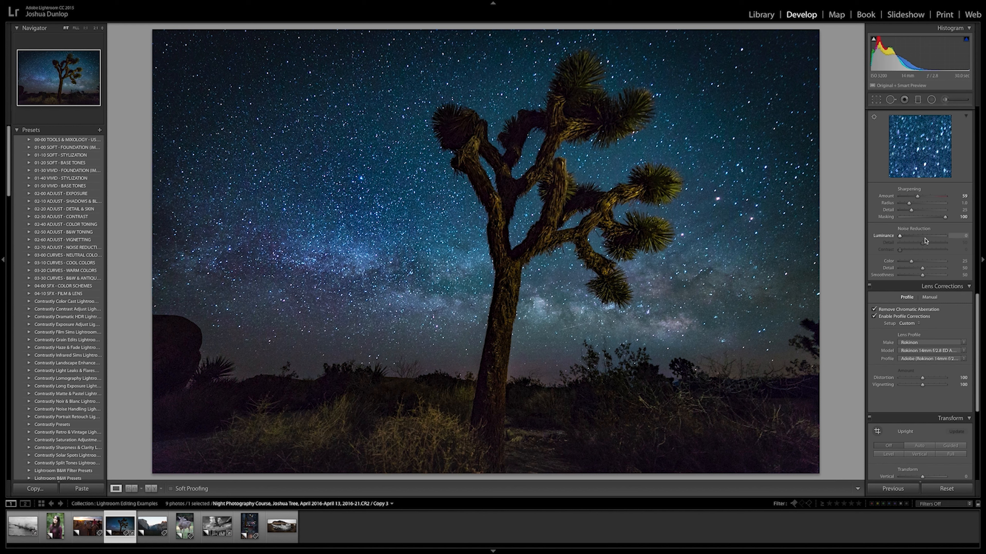
# - Set noise reduction to Luminance 16 and Color 28
pyautogui.moveTo(900, 237); pyautogui.dragTo(908, 238)
pyautogui.moveTo(911, 262); pyautogui.dragTo(916, 262)
pyautogui.doubleClick(888, 262)
pyautogui.moveTo(911, 262); pyautogui.dragTo(885, 263)
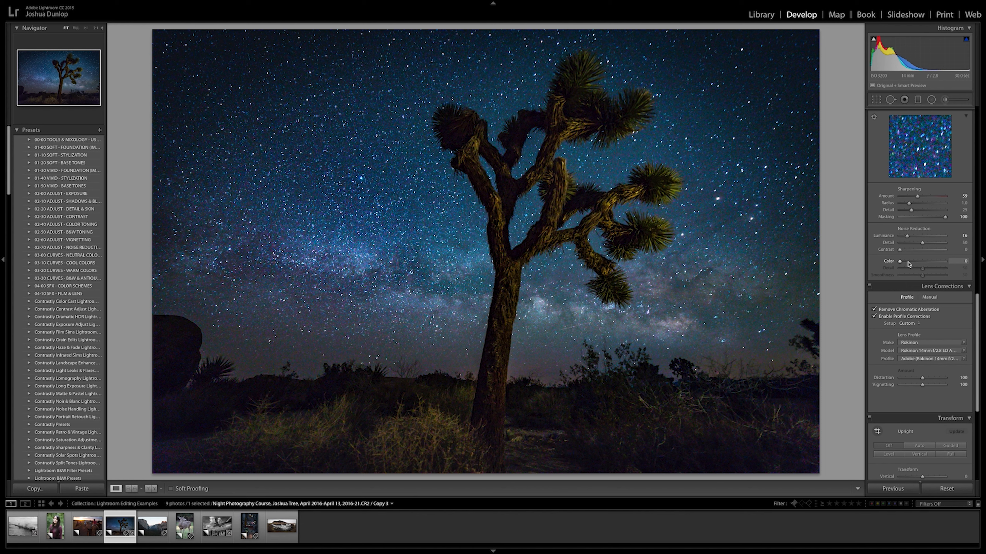
pyautogui.click(908, 262)
pyautogui.click(912, 263)
# - Set the sharpening Amount to 62 and check the stars and tree bark at close magnification
pyautogui.moveTo(918, 199); pyautogui.dragTo(919, 199)
pyautogui.click(424, 206)
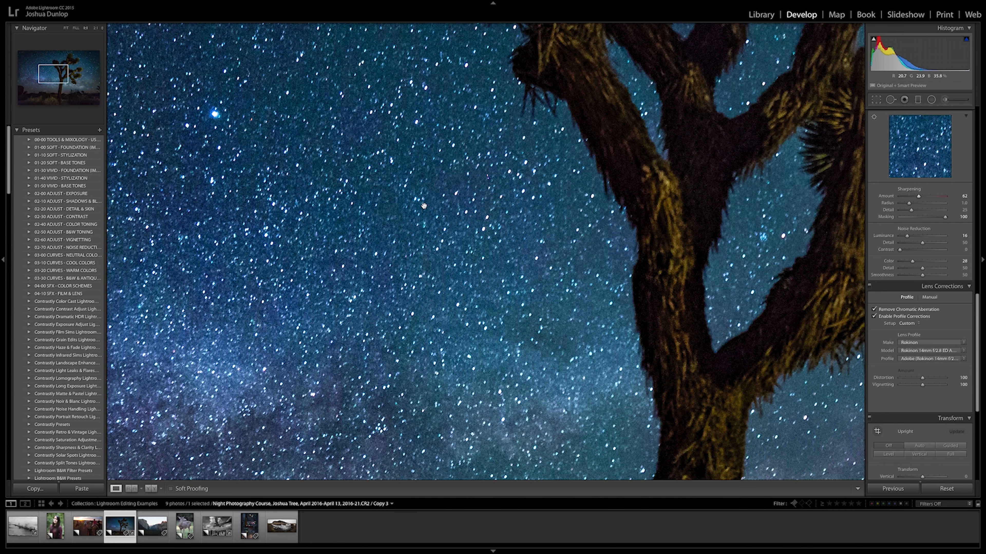
pyautogui.click(424, 206)
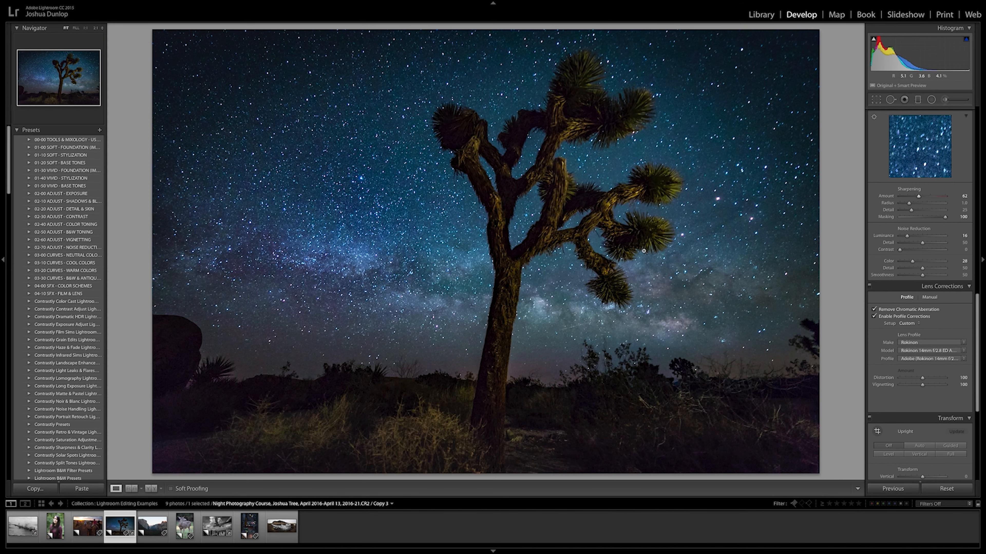
# - Set the HSL saturation of the foreground colours to Orange −33, Yellow −58 and Green +100
pyautogui.scroll(-5, 949, 329)
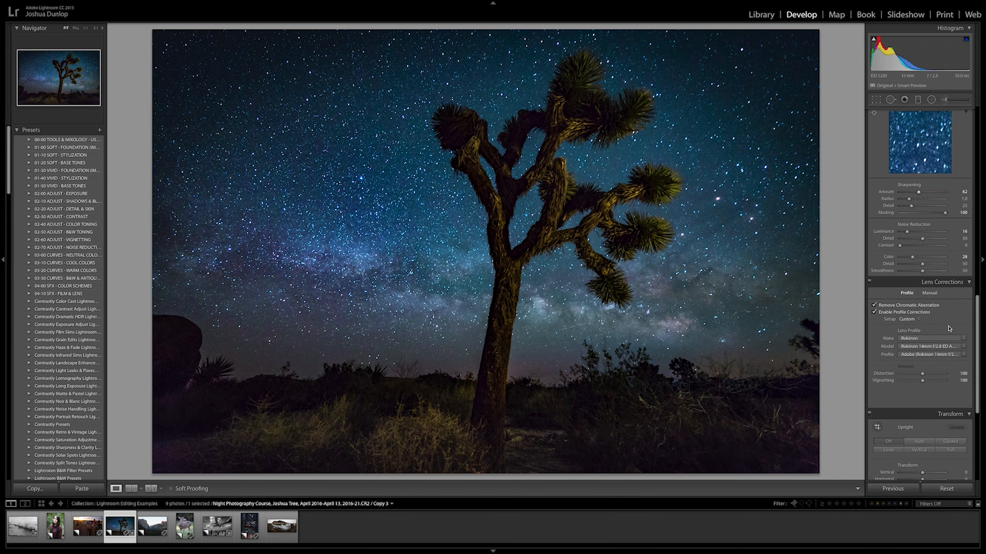
pyautogui.scroll(8, 948, 327)
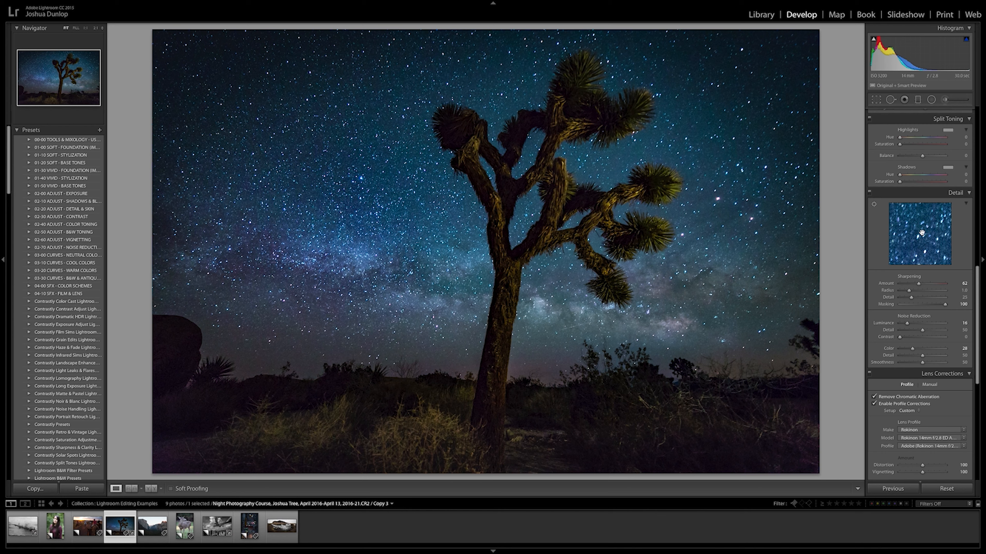
pyautogui.scroll(5, 923, 168)
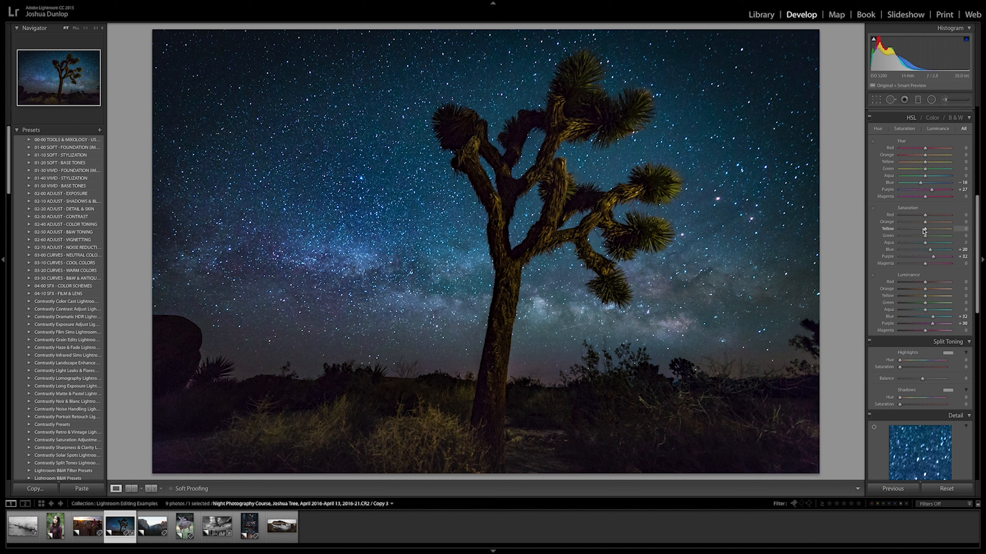
pyautogui.moveTo(925, 229)
pyautogui.mouseDown()
pyautogui.moveTo(908, 231)
pyautogui.moveTo(925, 222)
pyautogui.moveTo(917, 224)
pyautogui.mouseUp()
pyautogui.moveTo(925, 236); pyautogui.dragTo(951, 238)
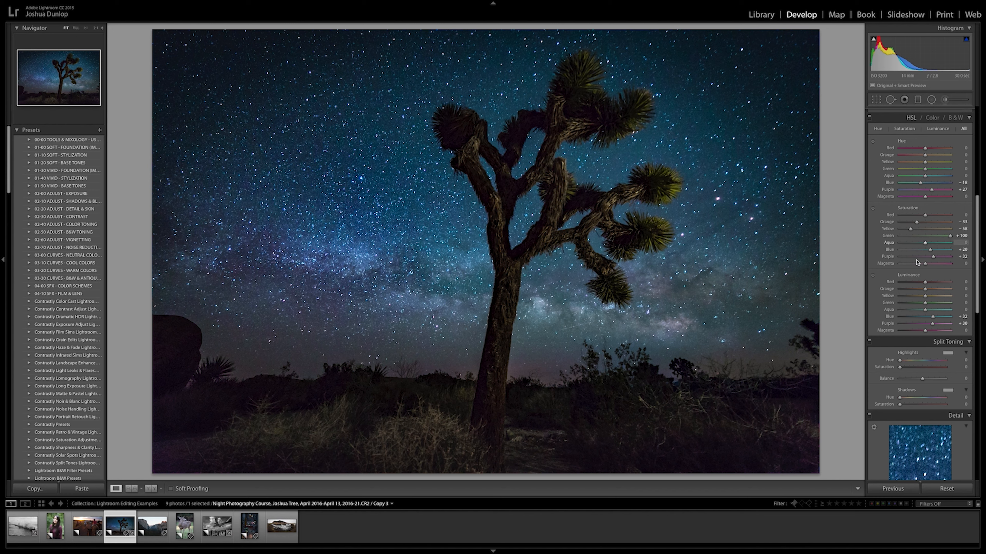
# - Compare the photo repeatedly with and without the HSL adjustments
pyautogui.click(869, 118)
pyautogui.click(869, 118)
pyautogui.click(869, 118)
pyautogui.click(869, 118)
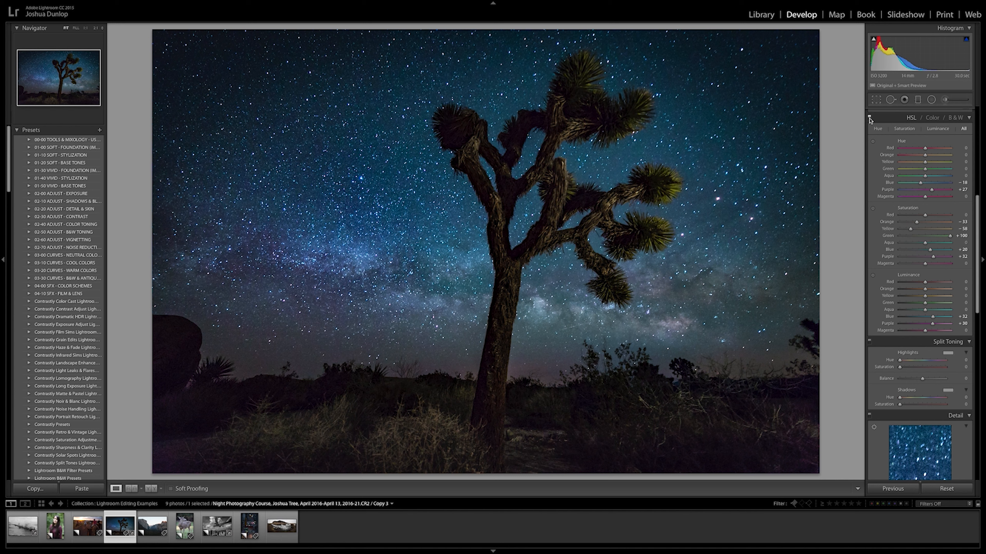
pyautogui.click(869, 118)
pyautogui.click(869, 118)
pyautogui.click(869, 118)
pyautogui.click(869, 118)
pyautogui.scroll(5, 888, 196)
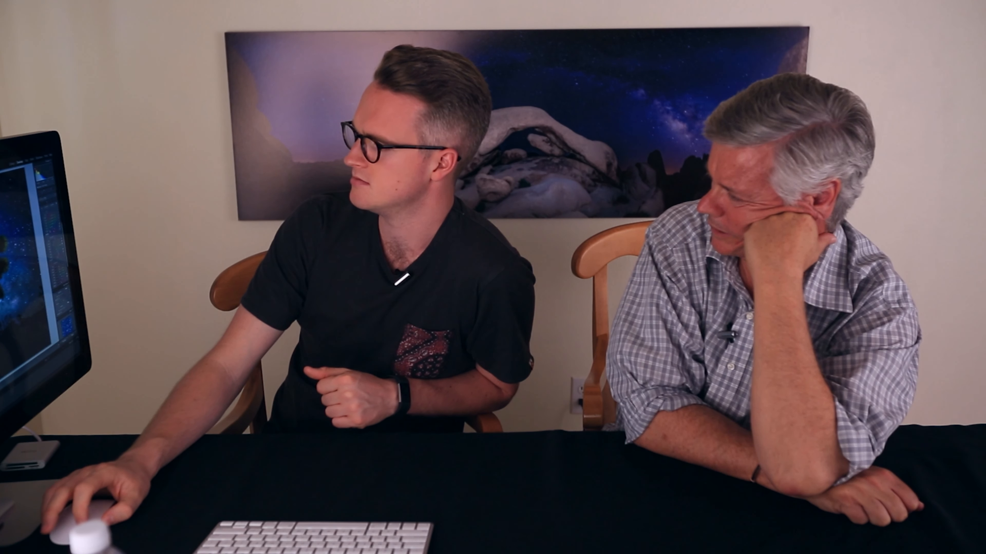